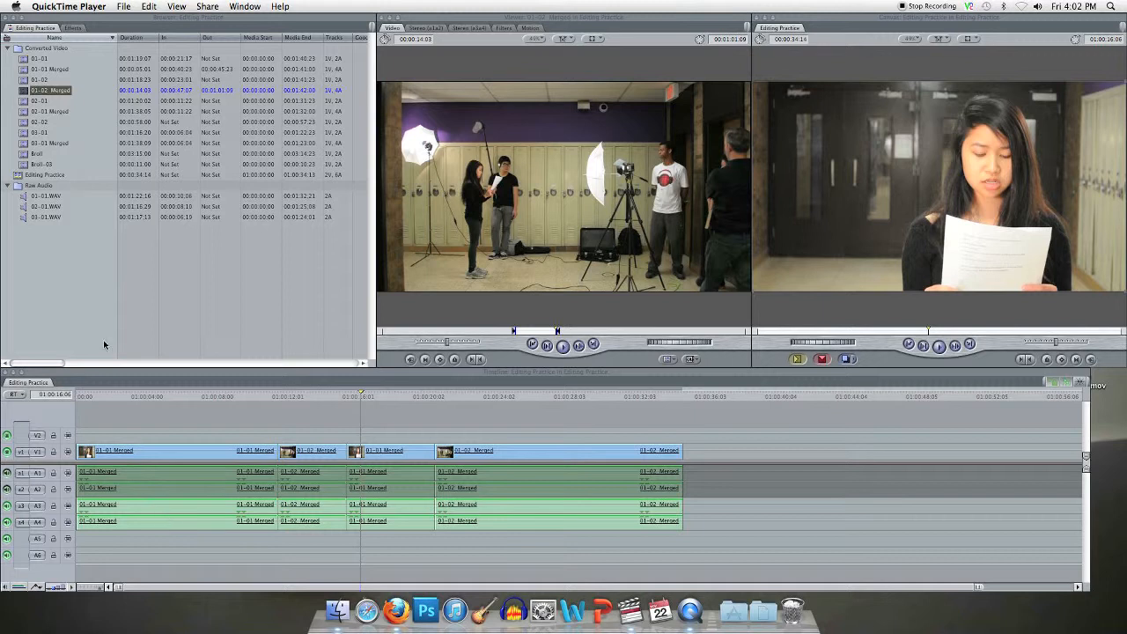
{"action": "left_click", "coordinate": [24, 157]}
{"action": "left_click_drag", "start_coordinate": [24, 157], "coordinate": [327, 434]}
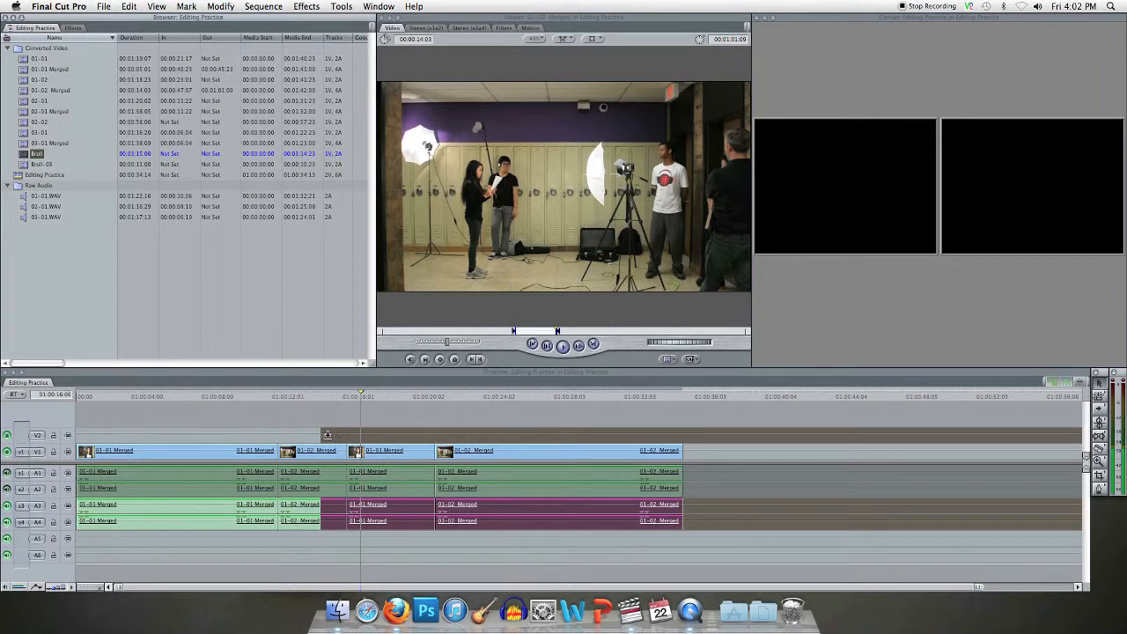
{"action": "left_click_drag", "start_coordinate": [327, 434], "coordinate": [244, 323]}
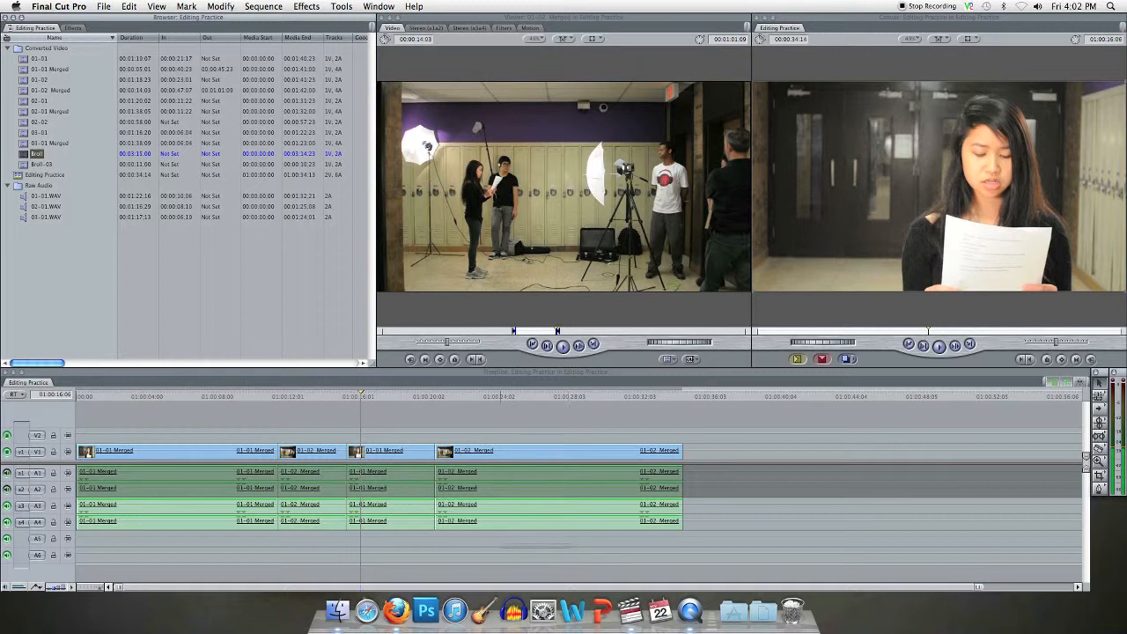
{"action": "left_click_drag", "start_coordinate": [502, 548], "coordinate": [175, 518]}
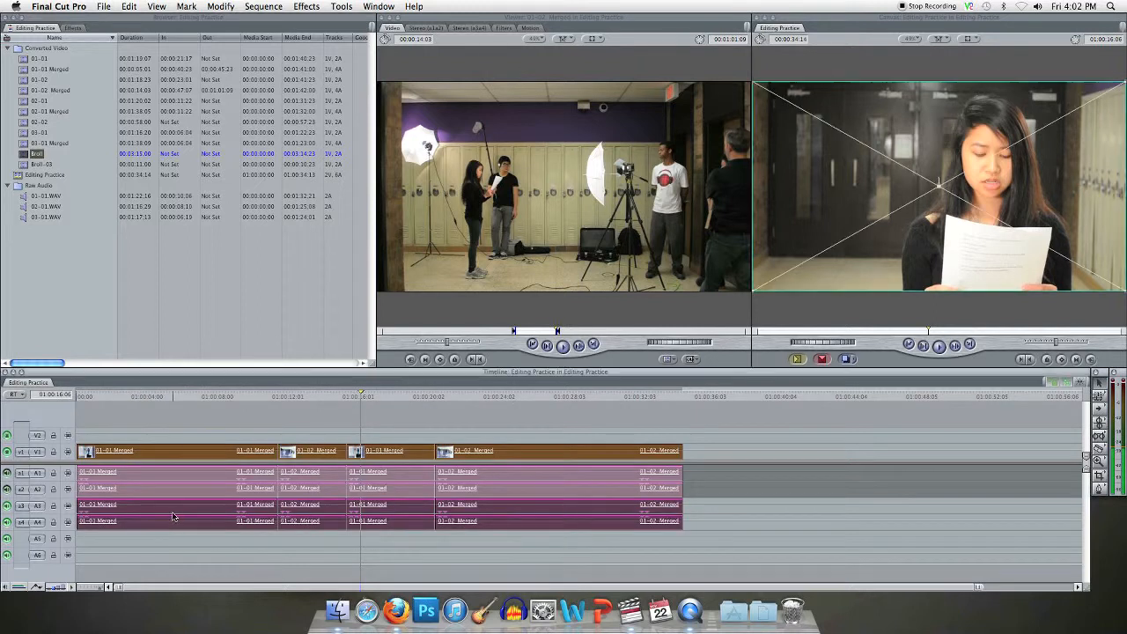
{"action": "left_click", "coordinate": [861, 494]}
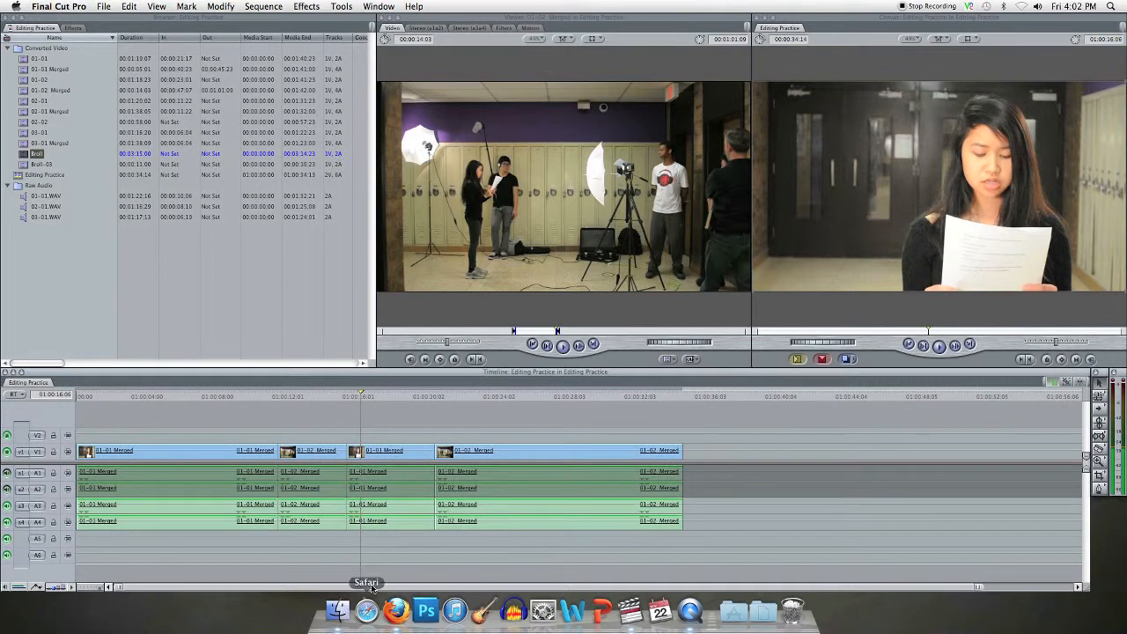
- Try deleting the merged clips' audio from tracks A3 and A4 and making tracks A1 and A2 audible instead
{"action": "left_click_drag", "start_coordinate": [469, 549], "coordinate": [162, 477]}
{"action": "key", "text": "Delete"}
{"action": "left_click", "coordinate": [167, 508]}
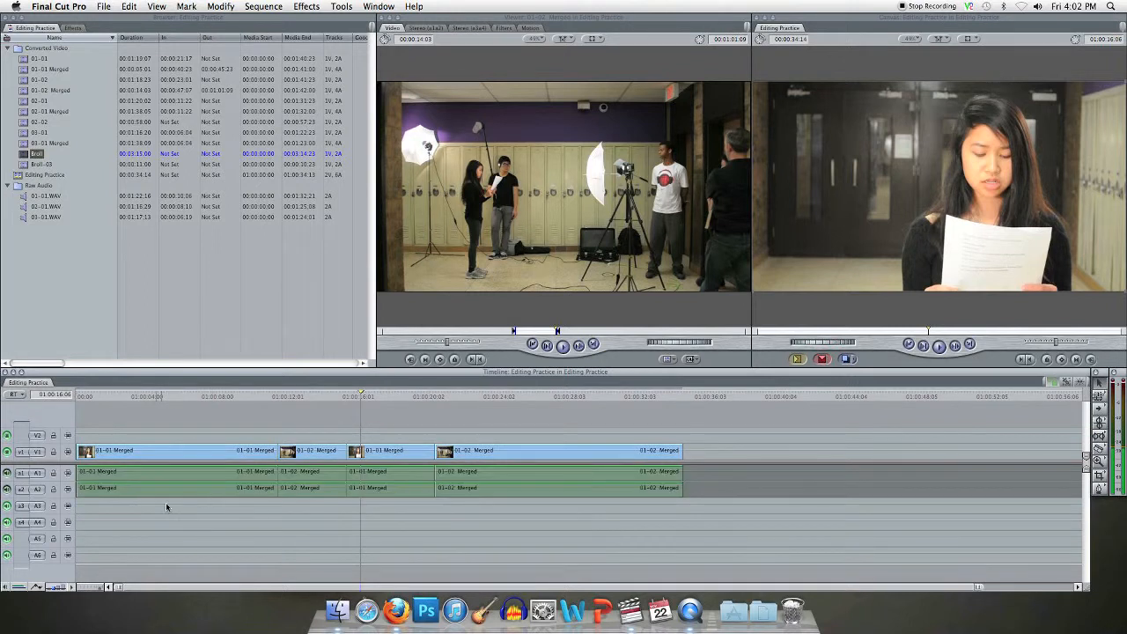
{"action": "left_click", "coordinate": [7, 473]}
{"action": "left_click", "coordinate": [7, 489]}
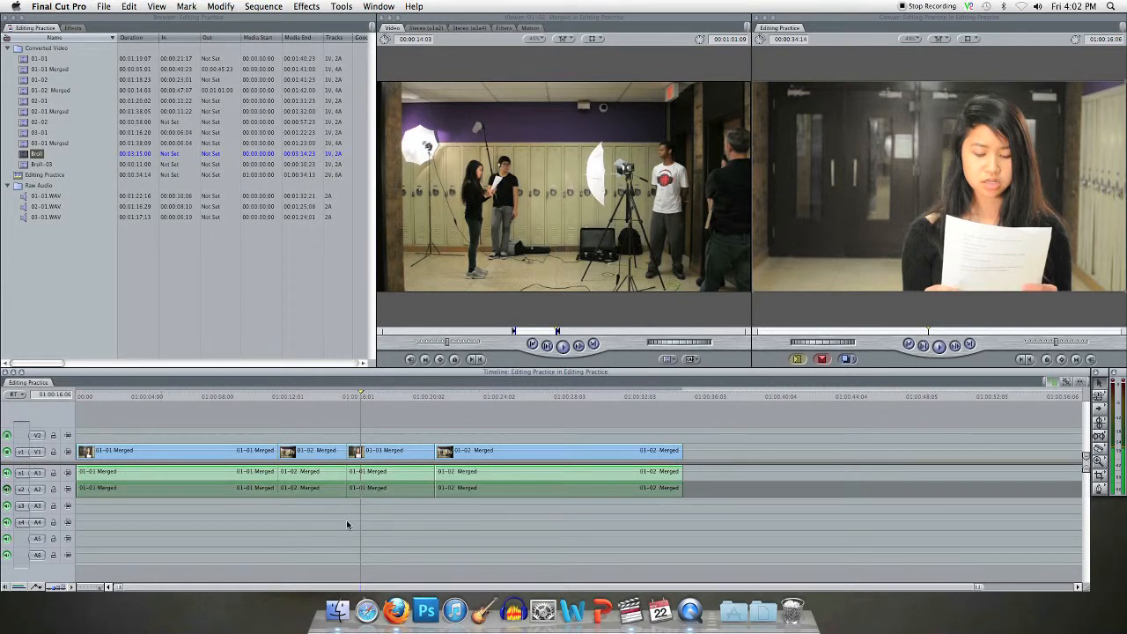
- Undo the audibility changes on A1 and A2 and the deletion of the A3 and A4 audio
{"action": "key", "text": "super+z"}
{"action": "key", "text": "super+z"}
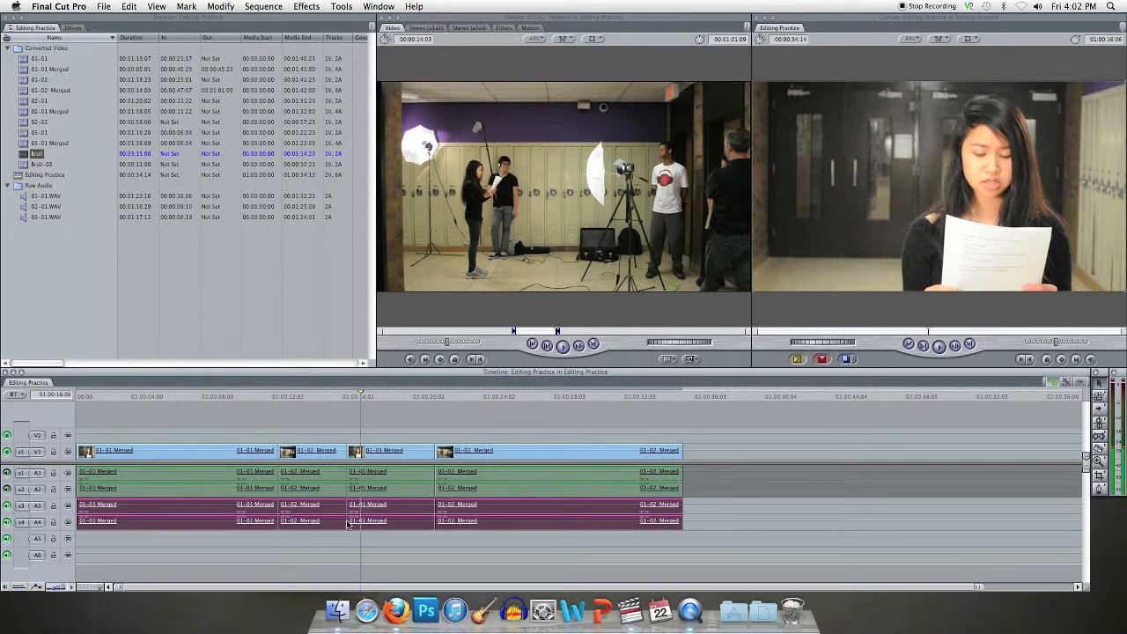
{"action": "key", "text": "super+z"}
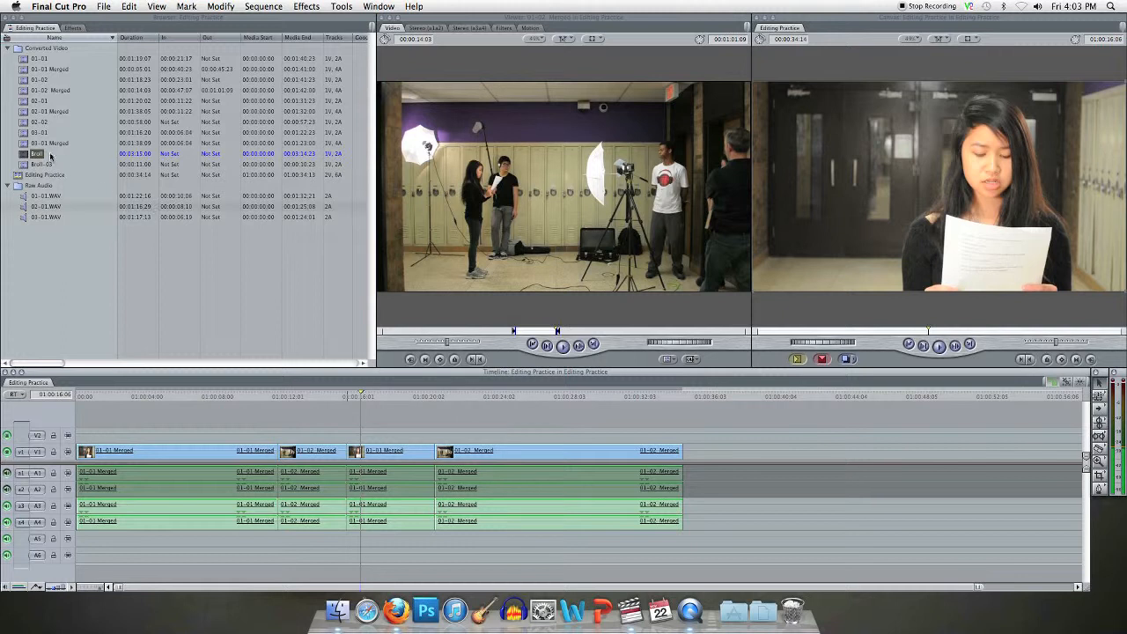
- Open the Broll clip in the Viewer and play it from near its beginning to find a usable shot
{"action": "left_click_drag", "start_coordinate": [25, 157], "coordinate": [188, 419]}
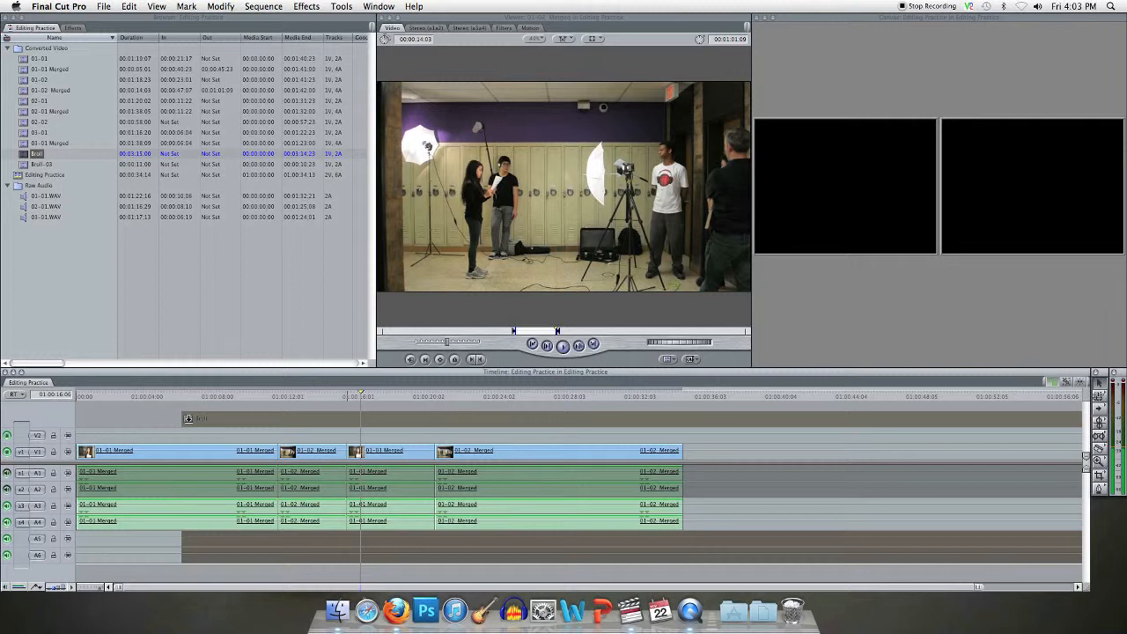
{"action": "left_click_drag", "start_coordinate": [188, 418], "coordinate": [21, 151]}
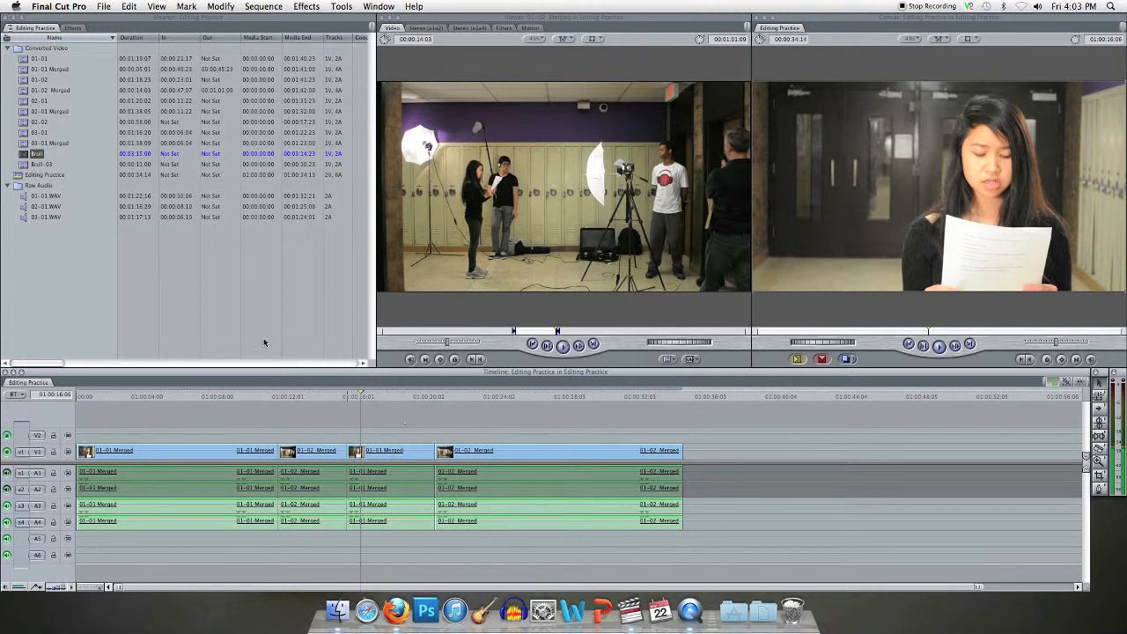
{"action": "double_click", "coordinate": [24, 156]}
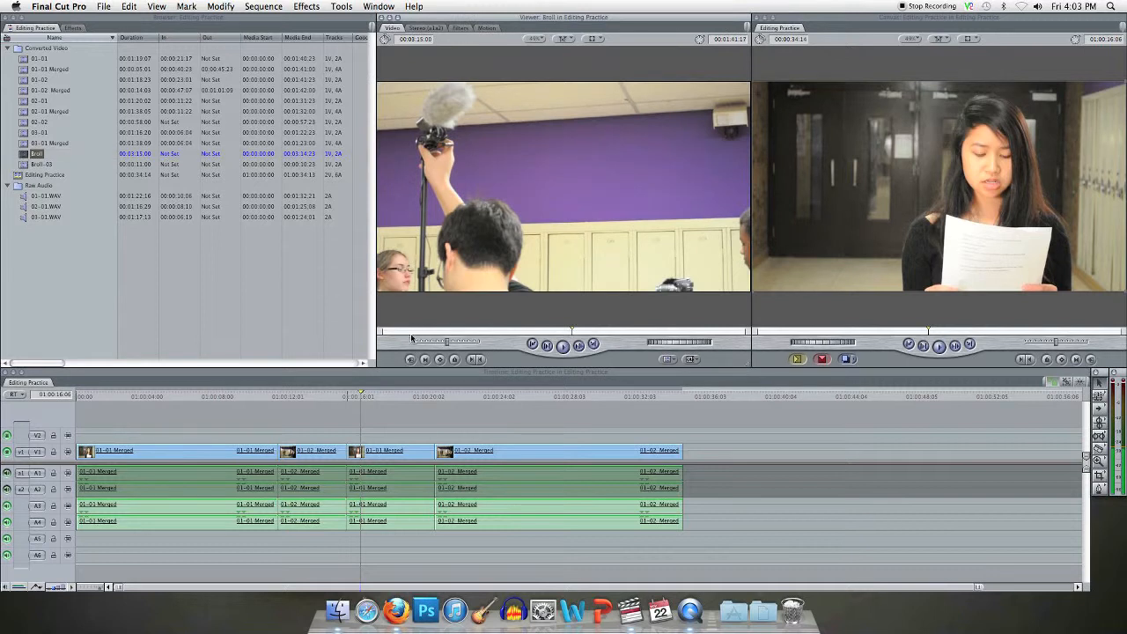
{"action": "left_click", "coordinate": [412, 333]}
{"action": "left_click", "coordinate": [391, 333]}
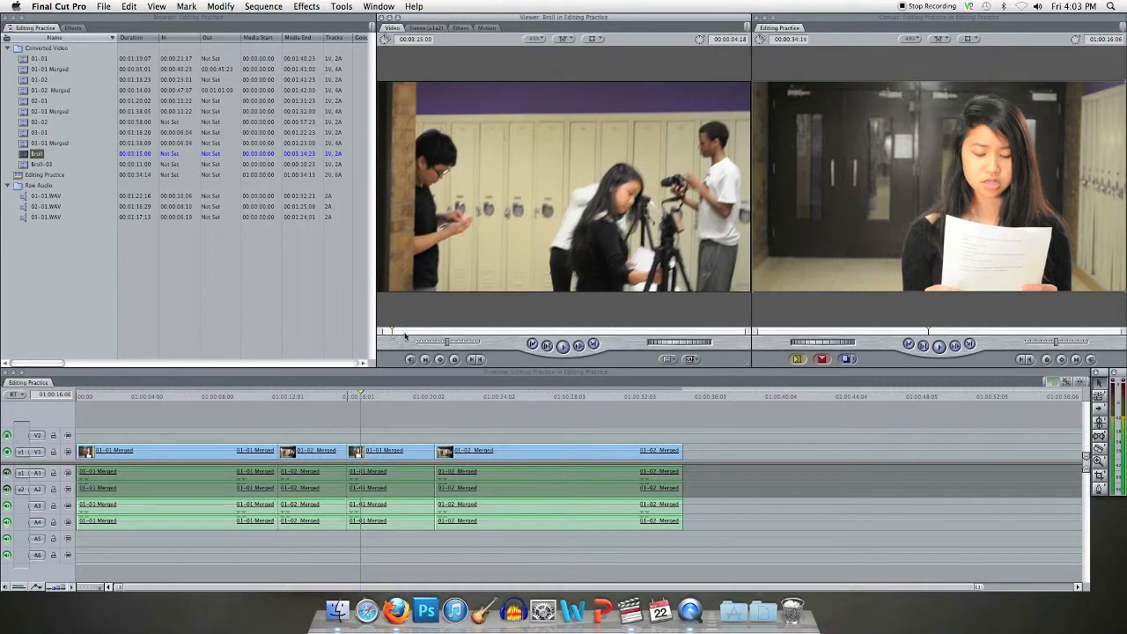
{"action": "left_click", "coordinate": [564, 346]}
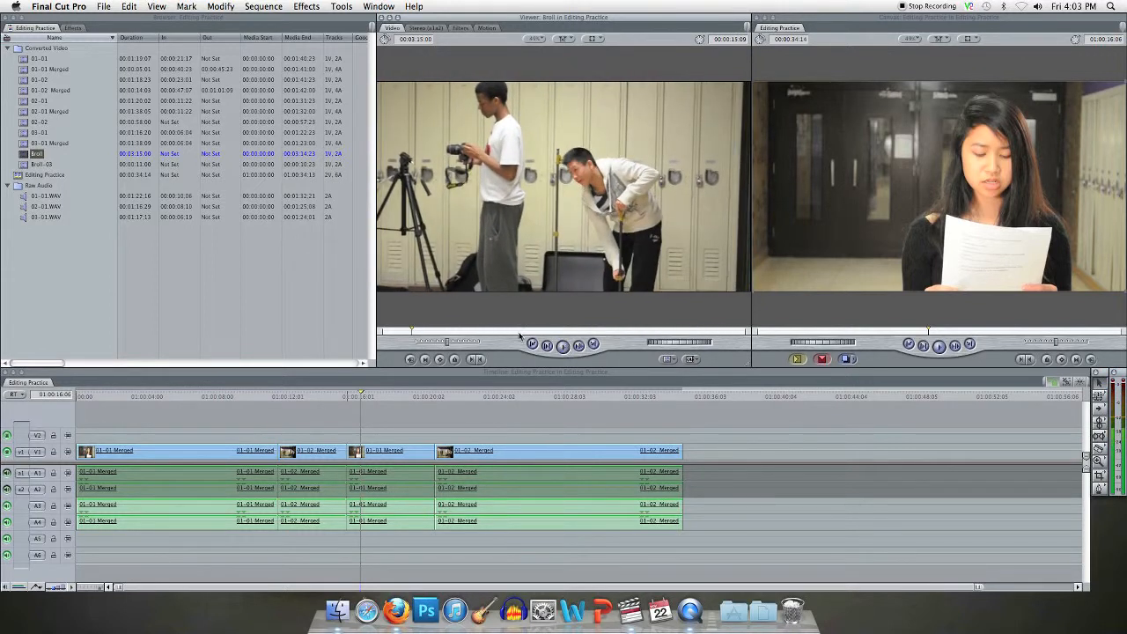
- Mark Broll from 00:00:15:06 to 00:00:17:11 and place that section on new video track V3, over the cut between the third and fourth clips
{"action": "left_click", "coordinate": [403, 330]}
{"action": "left_click", "coordinate": [563, 347]}
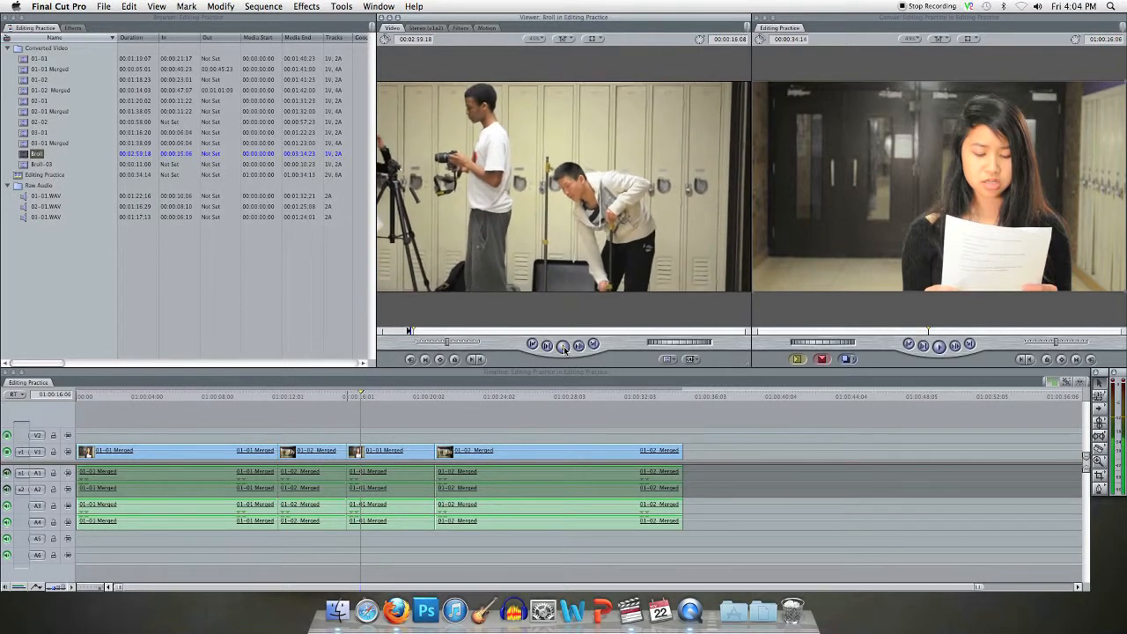
{"action": "key", "text": "o"}
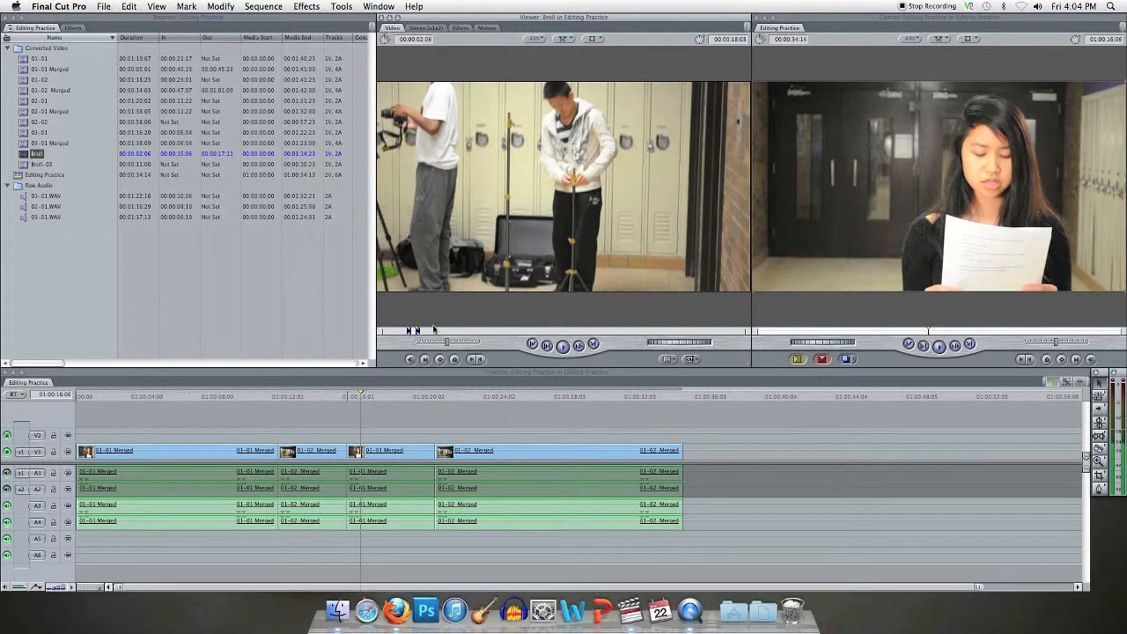
{"action": "left_click_drag", "start_coordinate": [540, 236], "coordinate": [429, 420]}
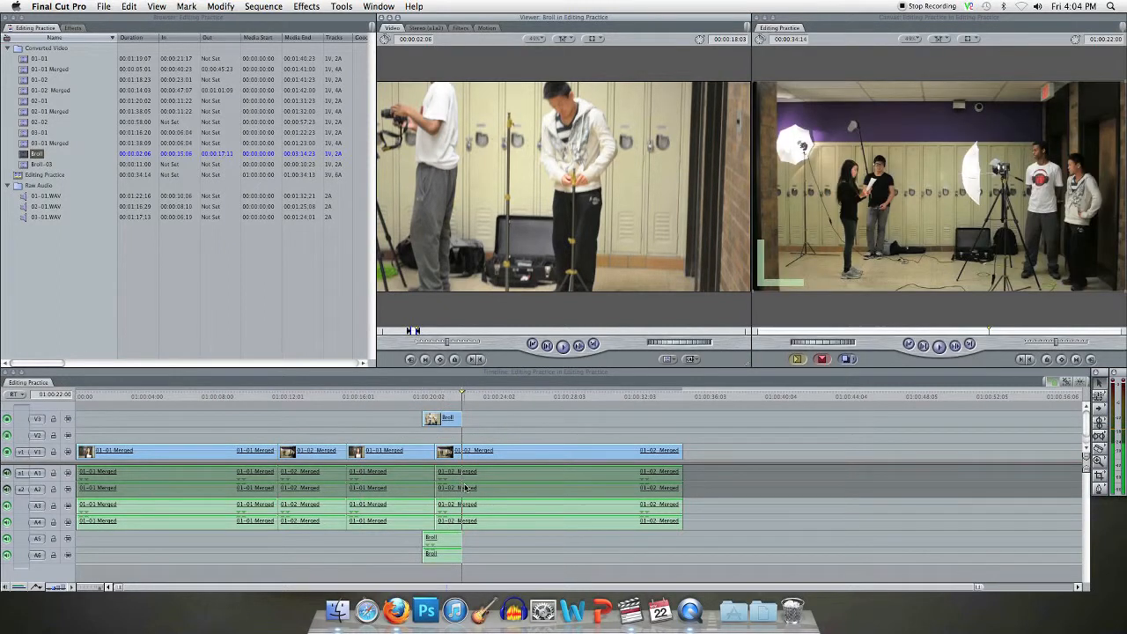
- Silence the Broll audio tracks A5 and A6, and play the sequence across the cutaway from about 01:00:18:00
{"action": "left_click", "coordinate": [392, 396]}
{"action": "key", "text": "space"}
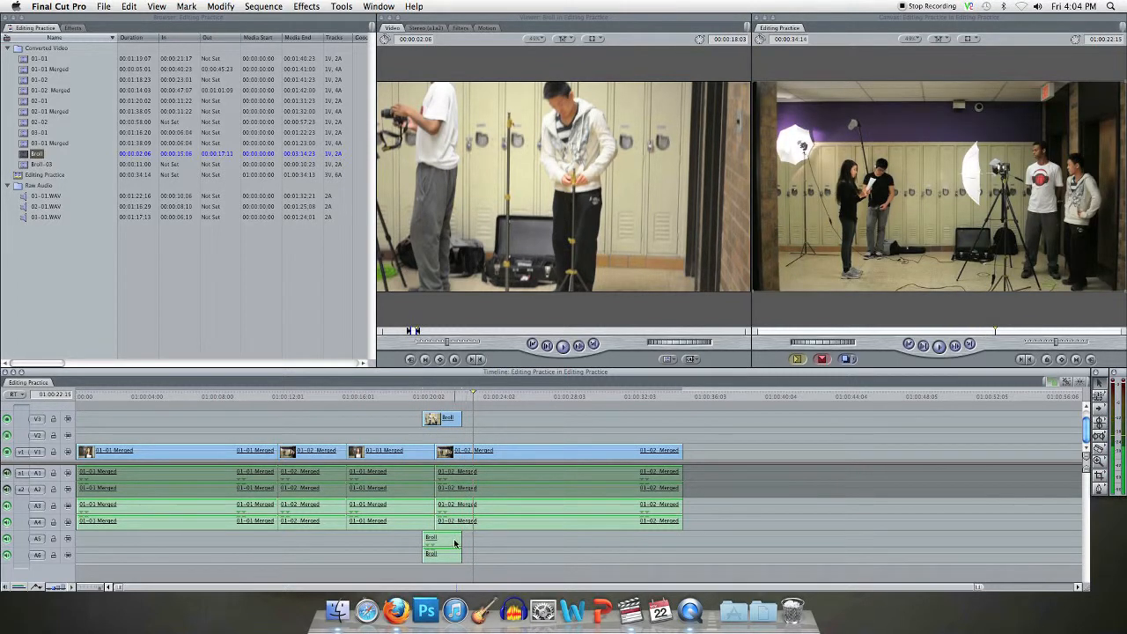
{"action": "left_click", "coordinate": [6, 539]}
{"action": "left_click", "coordinate": [6, 555]}
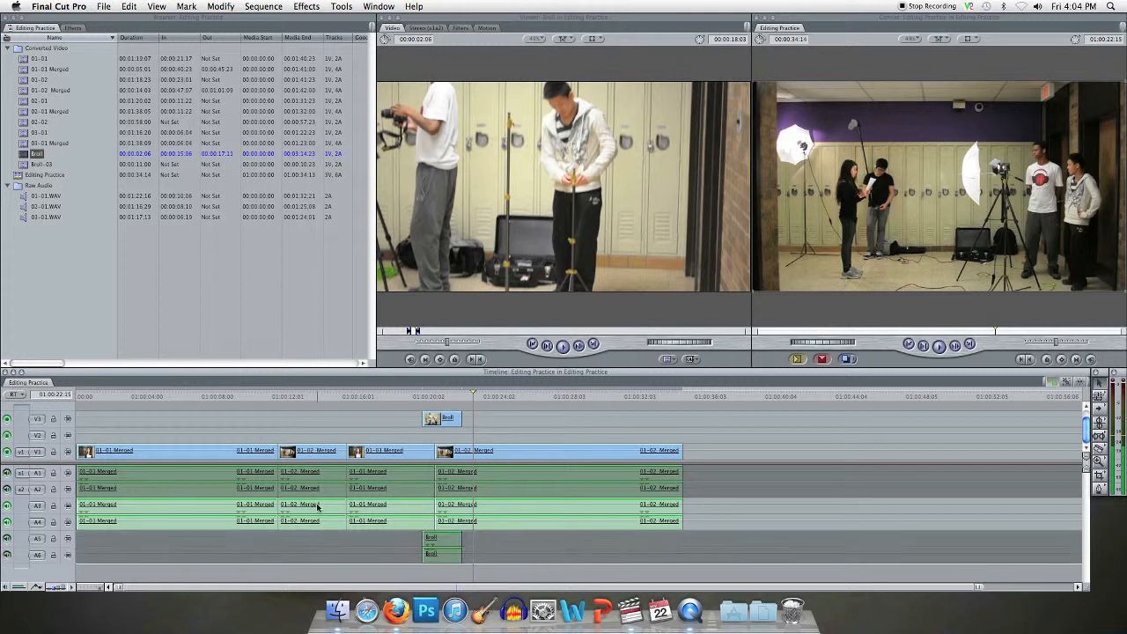
{"action": "left_click", "coordinate": [394, 397]}
{"action": "key", "text": "space"}
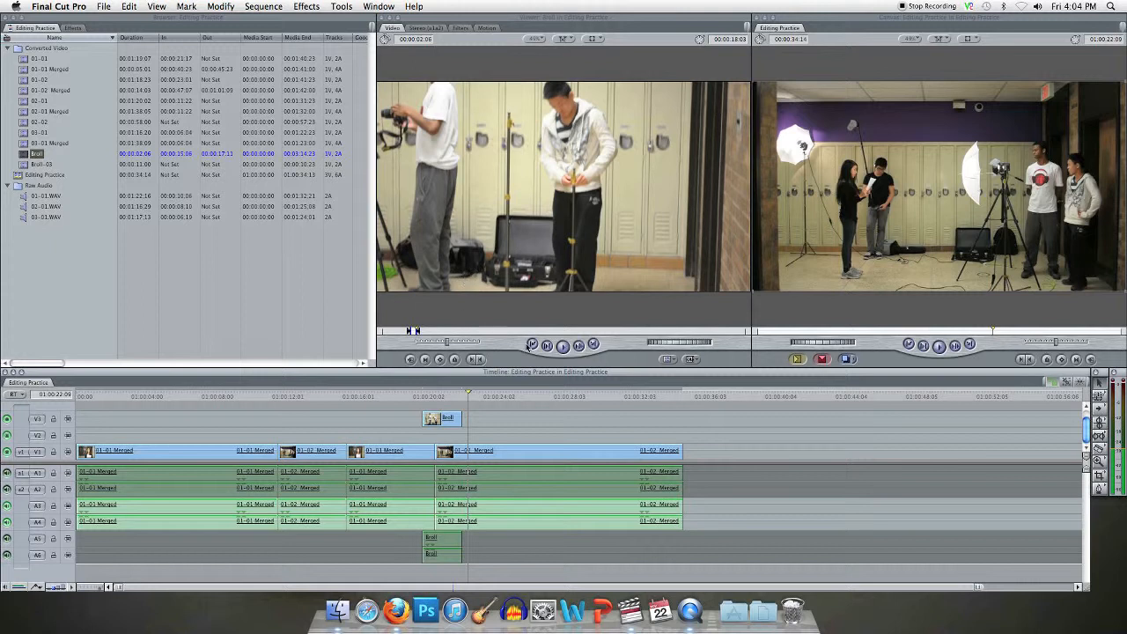
- Play further through Broll in the Viewer and mark a second section from 00:00:38:16 to 00:00:43:03
{"action": "left_click", "coordinate": [564, 346]}
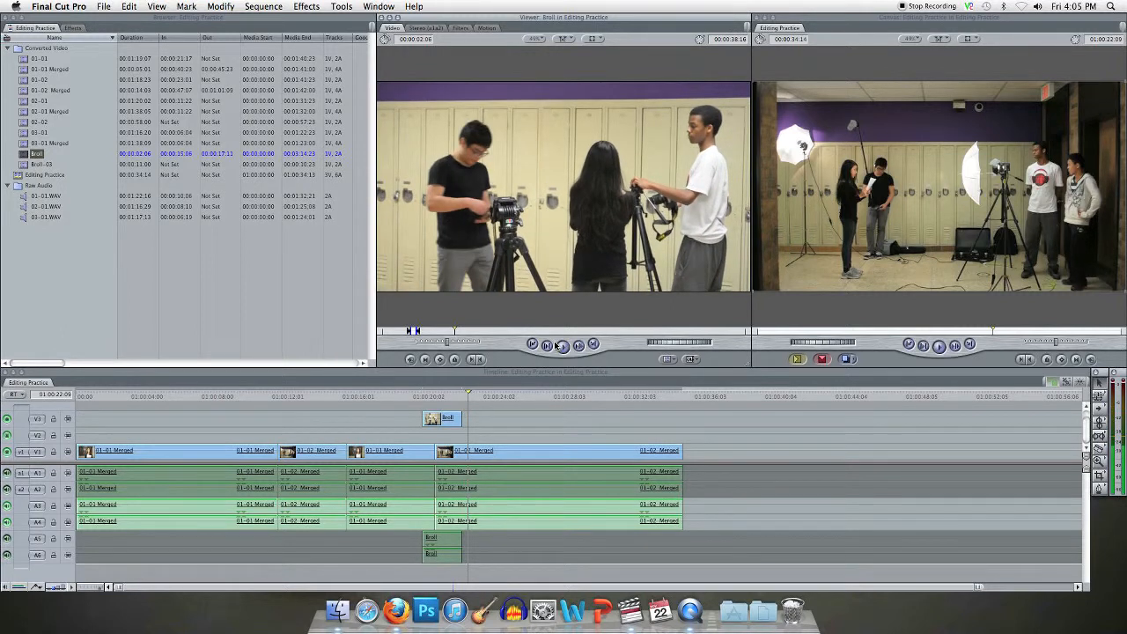
{"action": "key", "text": "i"}
{"action": "left_click", "coordinate": [557, 345]}
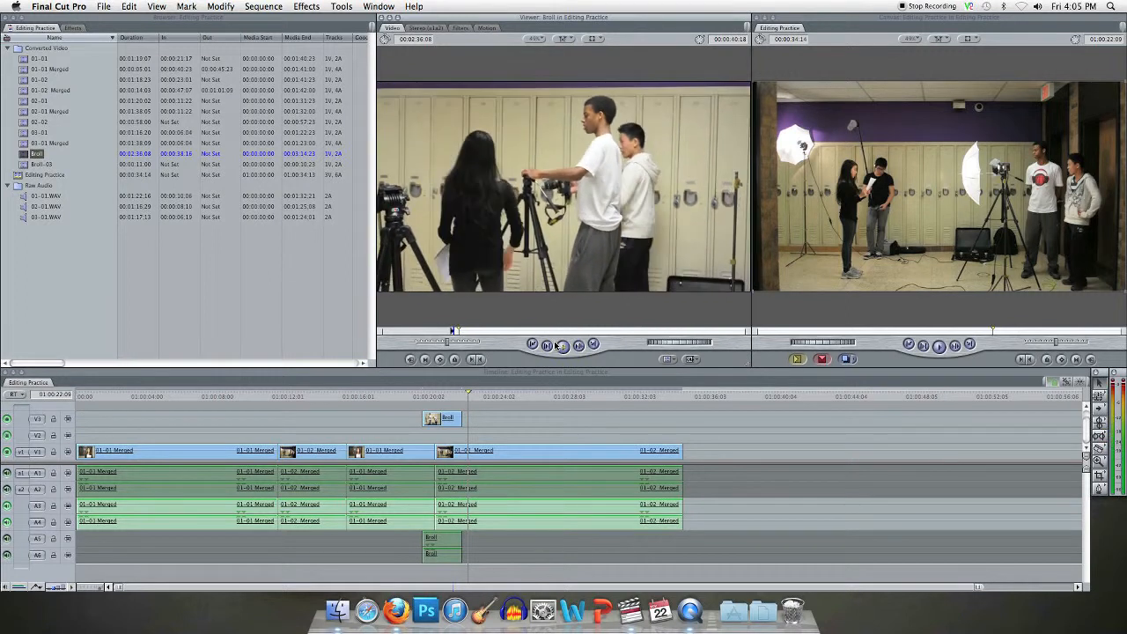
{"action": "left_click", "coordinate": [560, 346]}
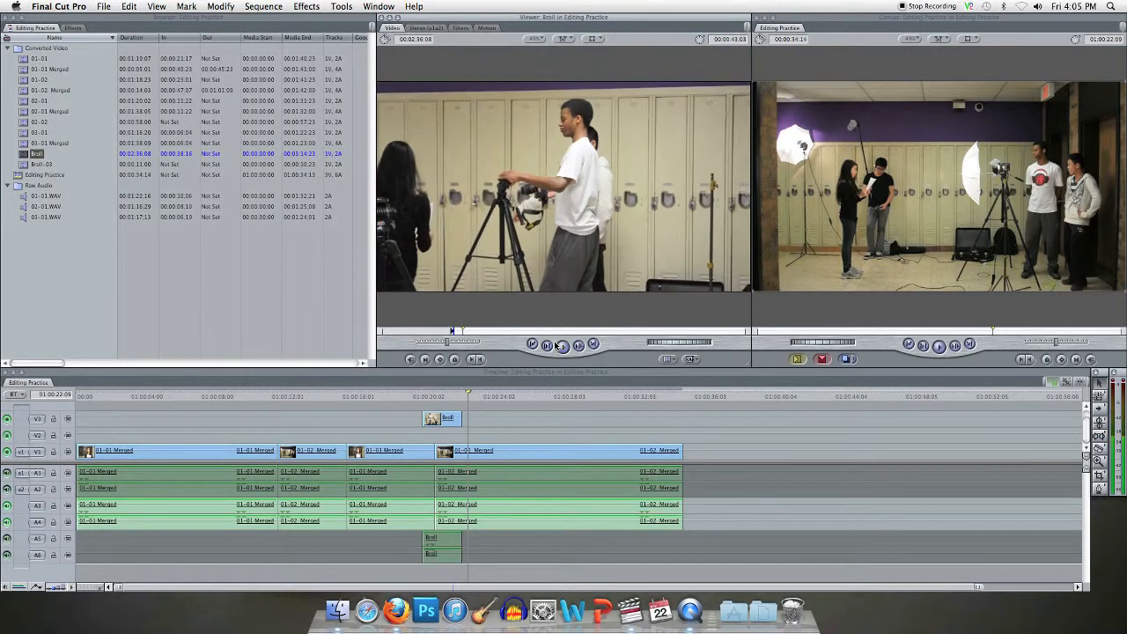
{"action": "key", "text": "o"}
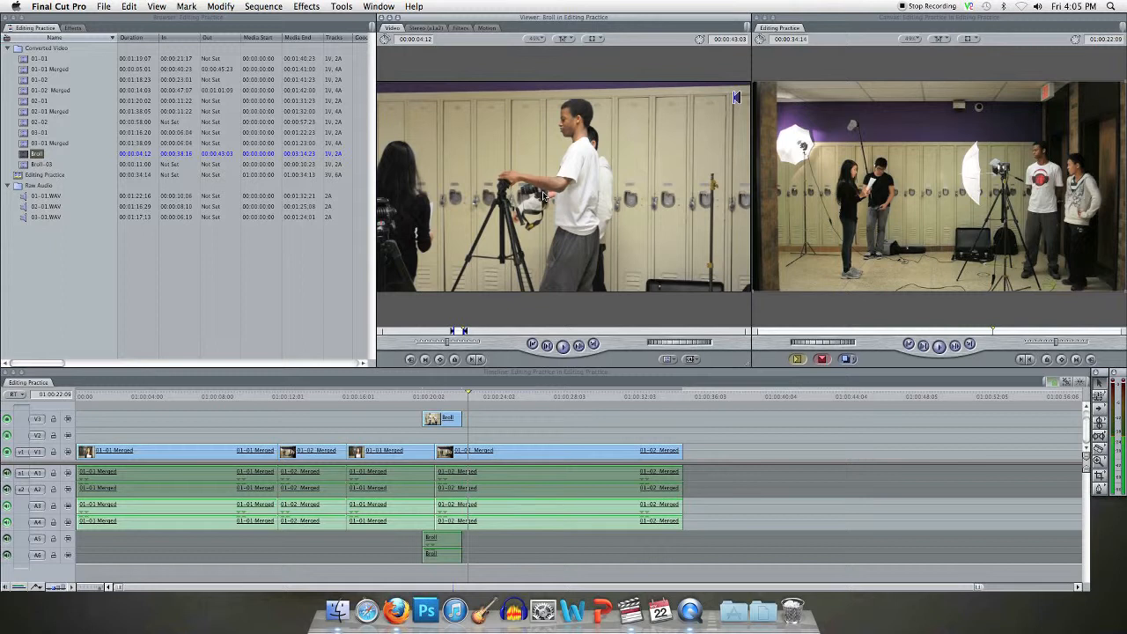
- Place the marked section on V3 directly after the first cutaway, trim its video end to about 01:00:24:00, and play back from 01:00:18:00
{"action": "left_click_drag", "start_coordinate": [544, 198], "coordinate": [467, 416]}
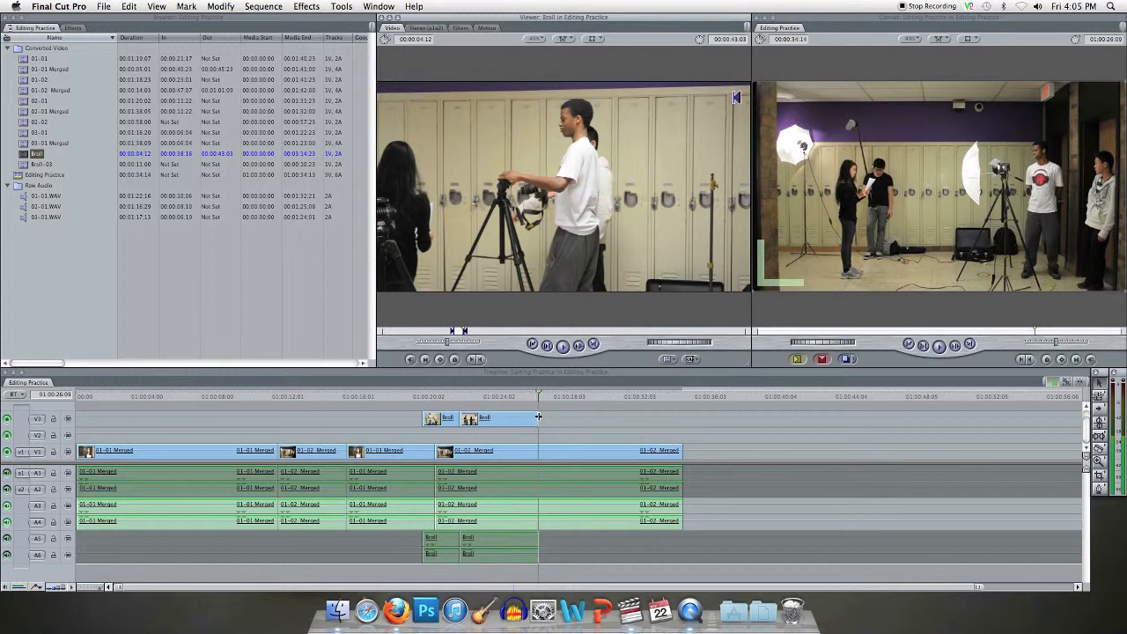
{"action": "left_click_drag", "start_coordinate": [537, 420], "coordinate": [498, 416]}
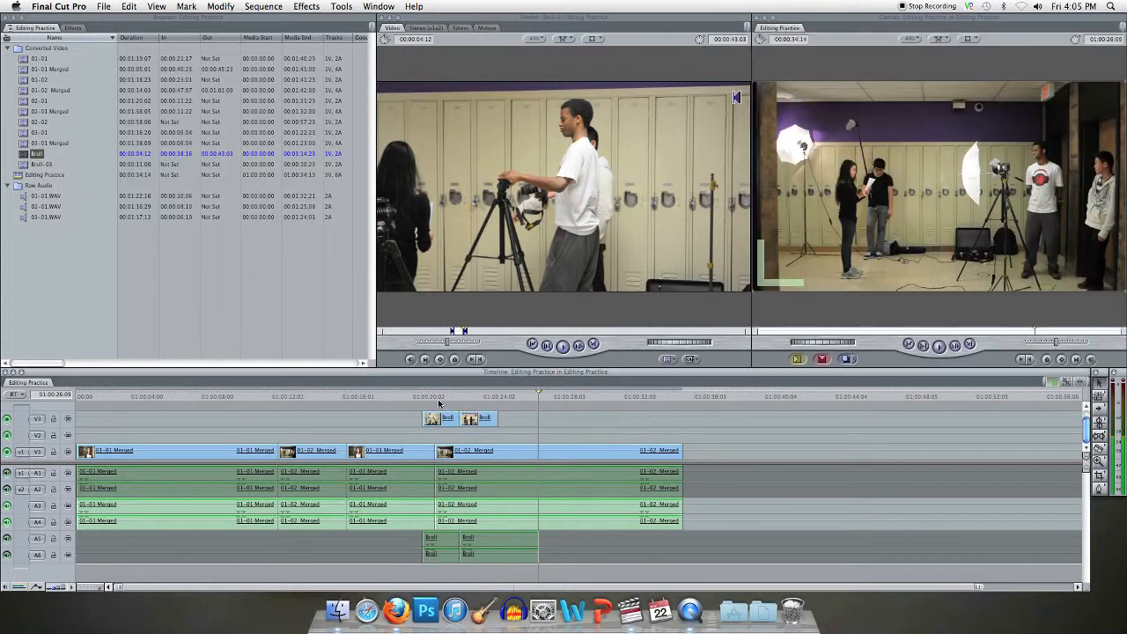
{"action": "left_click", "coordinate": [392, 398]}
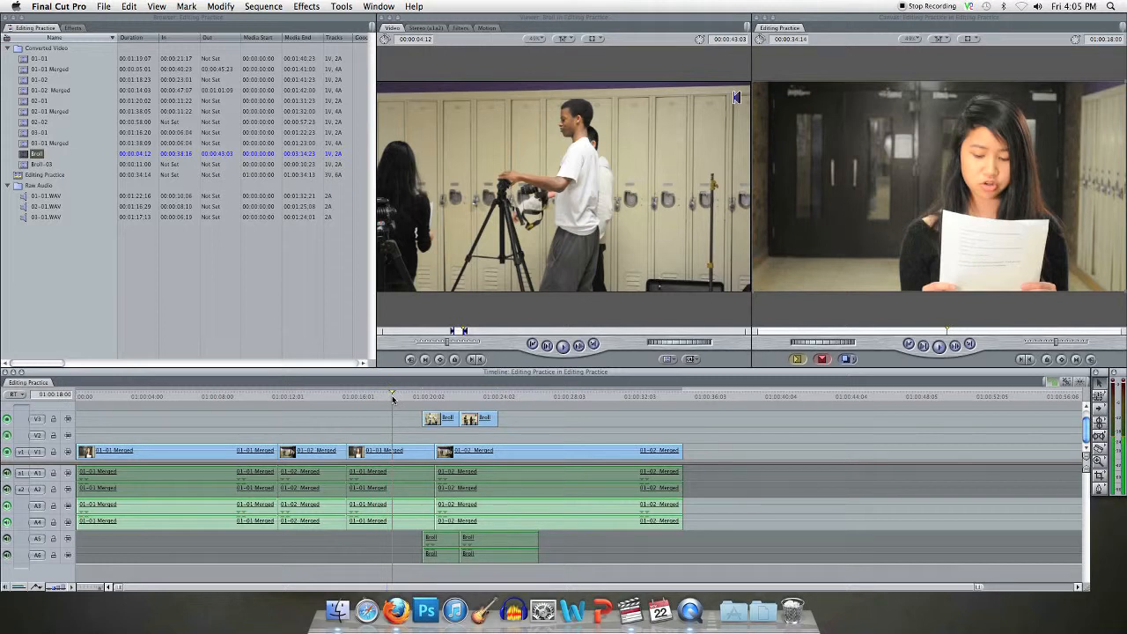
{"action": "key", "text": "space"}
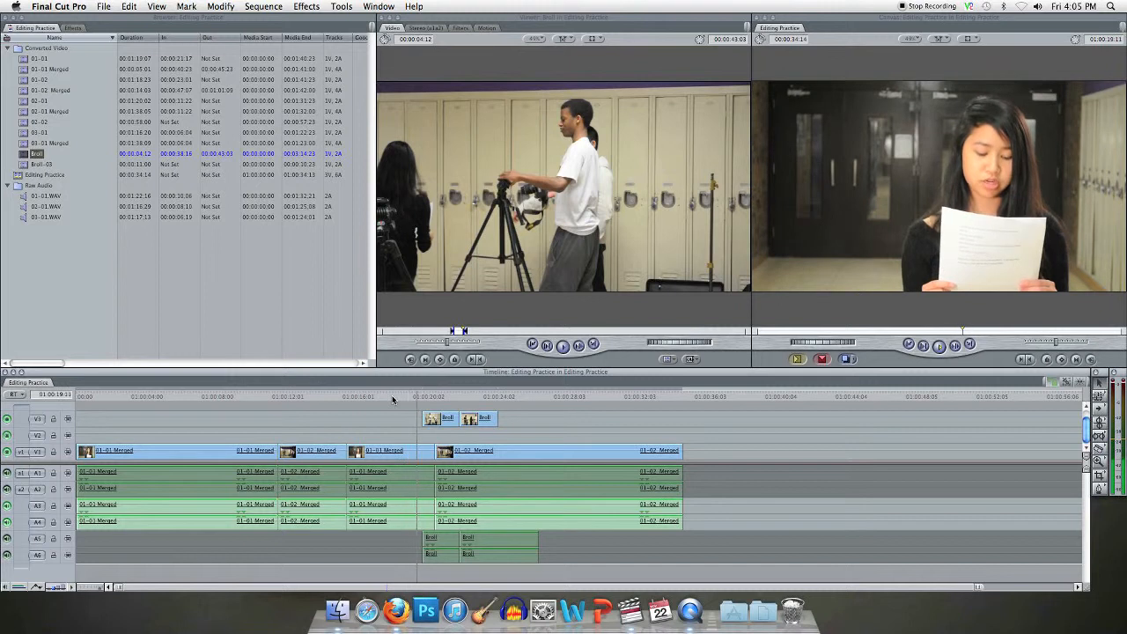